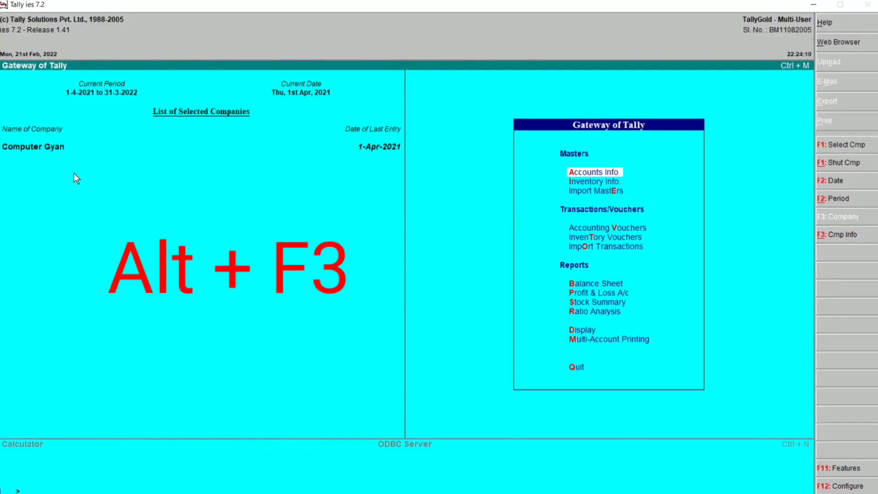
Open the Computer Gyan company for alteration from the company information options
key("alt+F3")
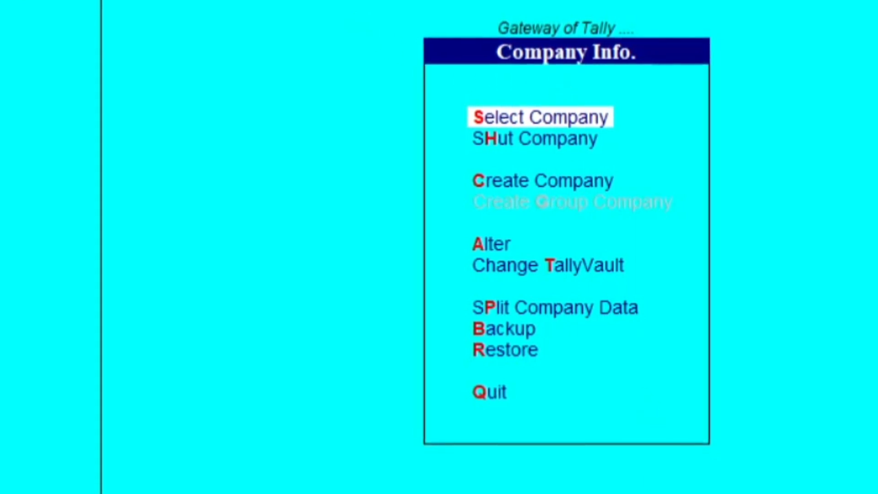
key("Down")
key("Down")
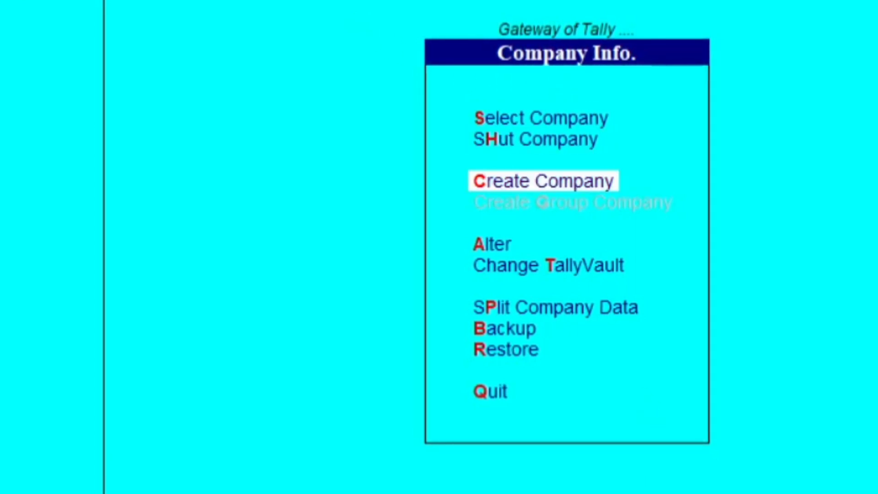
key("Down")
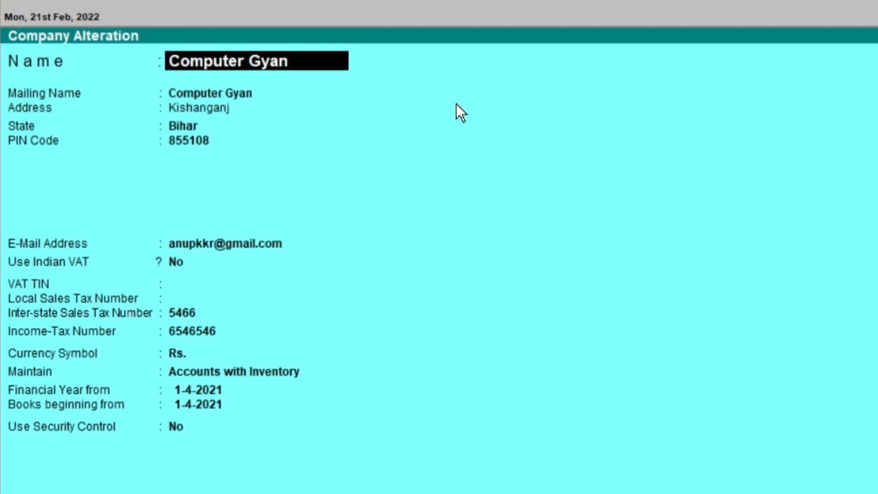
Rename the company as Computer On Tube, carrying the new name into its mailing name
key("BackSpace")
key("BackSpace")
key("BackSpace")
key("BackSpace")
key("BackSpace")
key("BackSpace")
key("BackSpace")
key("BackSpace")
key("BackSpace")
key("BackSpace")
key("BackSpace")
key("BackSpace")
key("BackSpace")
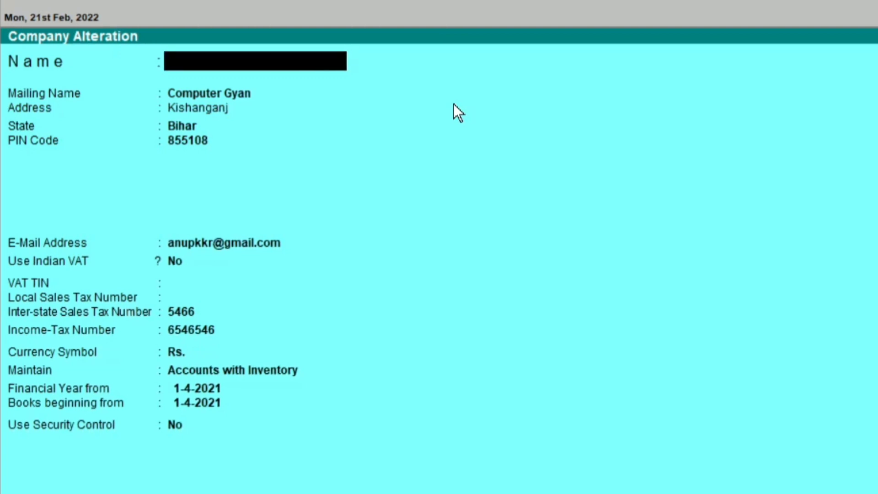
type("Compu")
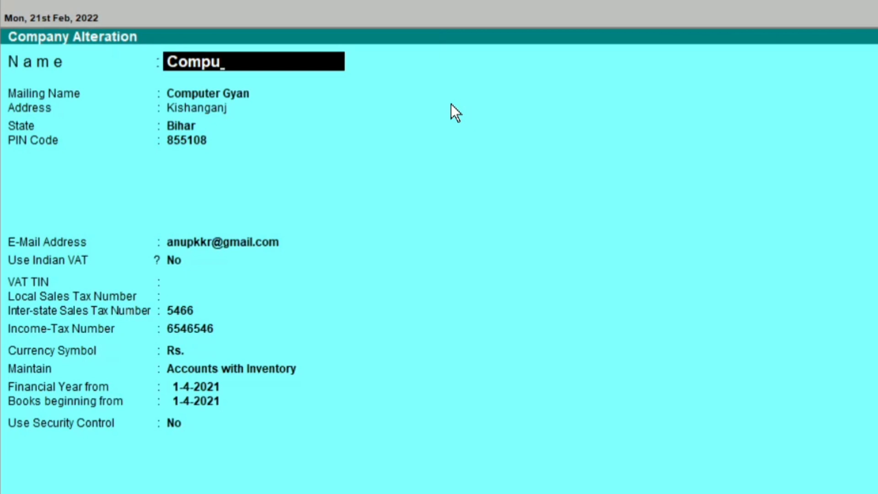
type("ter ")
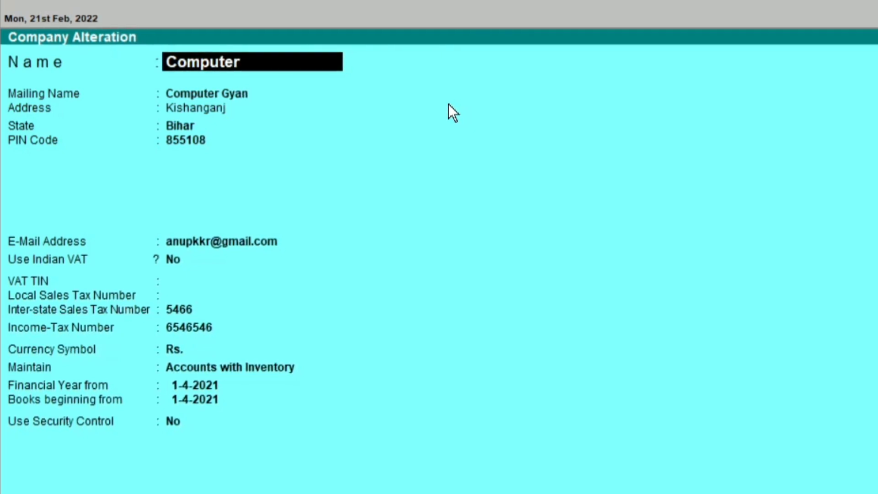
type("On Tube")
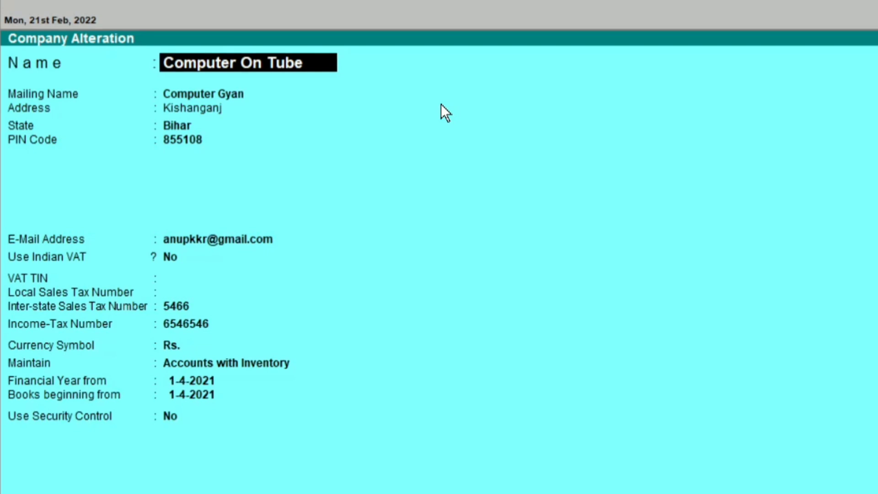
key("Return")
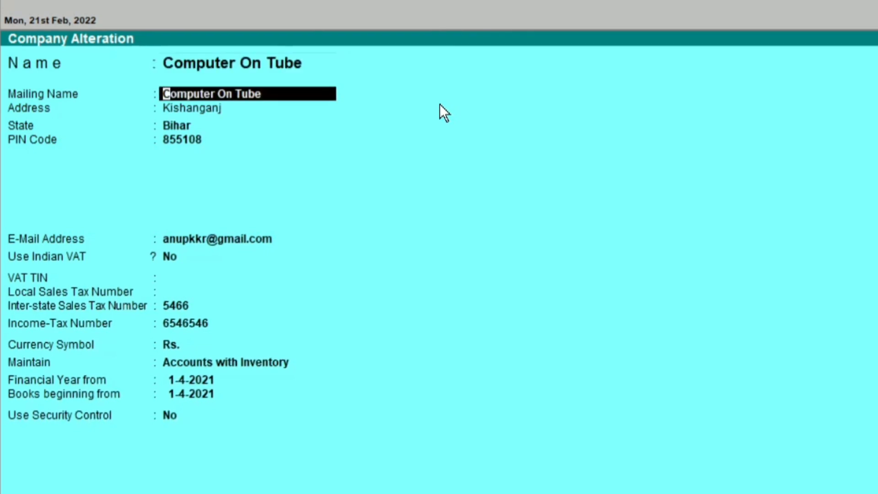
Accept the remaining company details, save the alteration and return to the Gateway of Tally
key("Return")
key("Return")
key("Return")
key("Return")
key("Return")
key("Return")
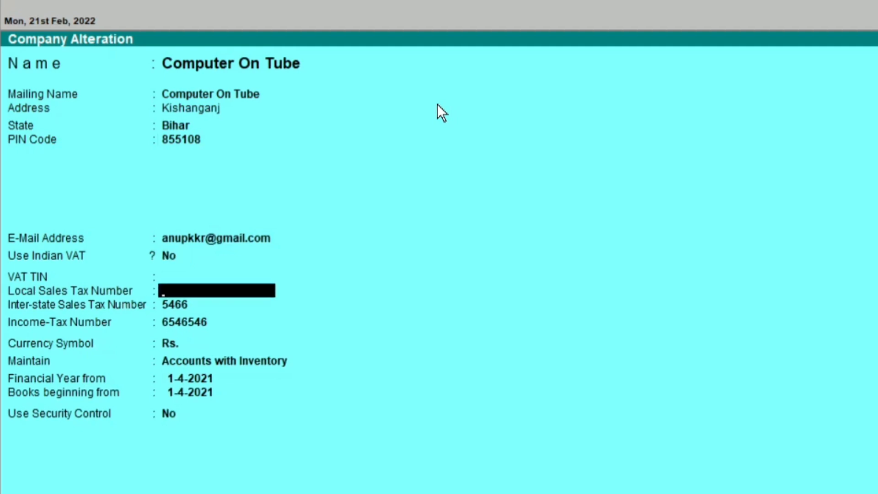
key("Return")
key("Return")
key("Return")
key("Return")
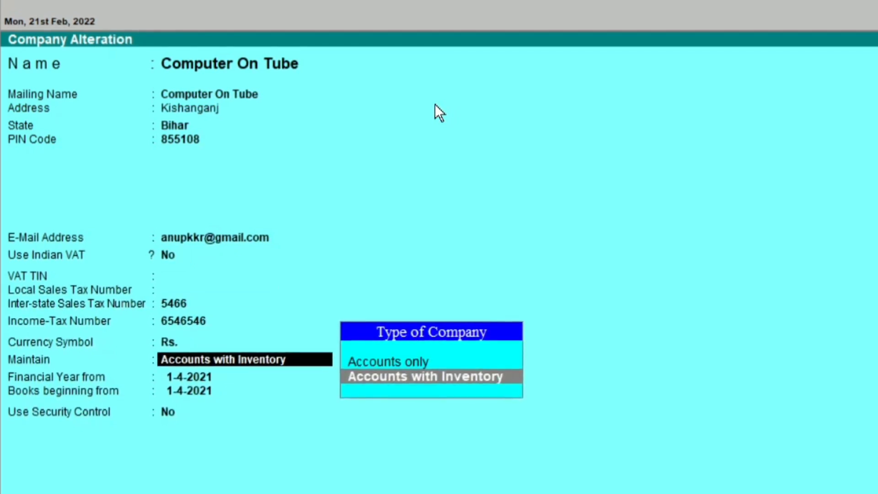
key("ctrl+a")
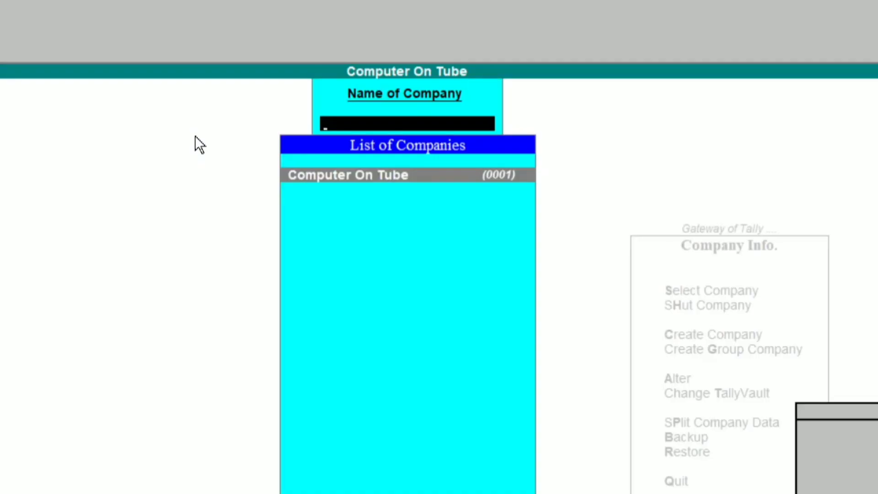
key("Escape")
key("Escape")
key("Escape")
key("n")
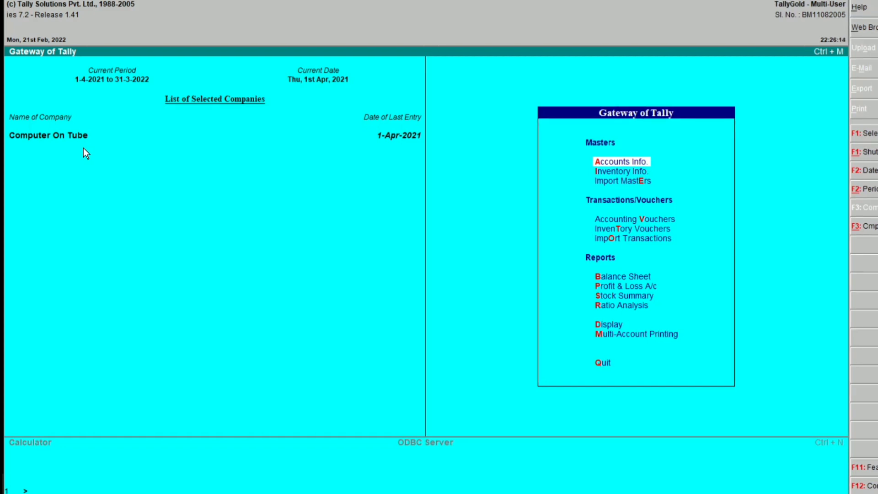
Open the Computer On Tube company for alteration
key("alt+F3")
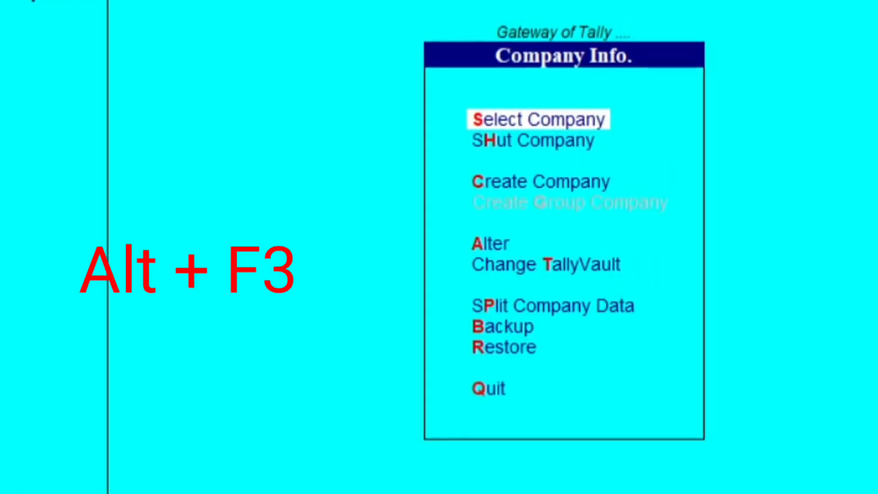
key("Down")
key("Down")
key("Down")
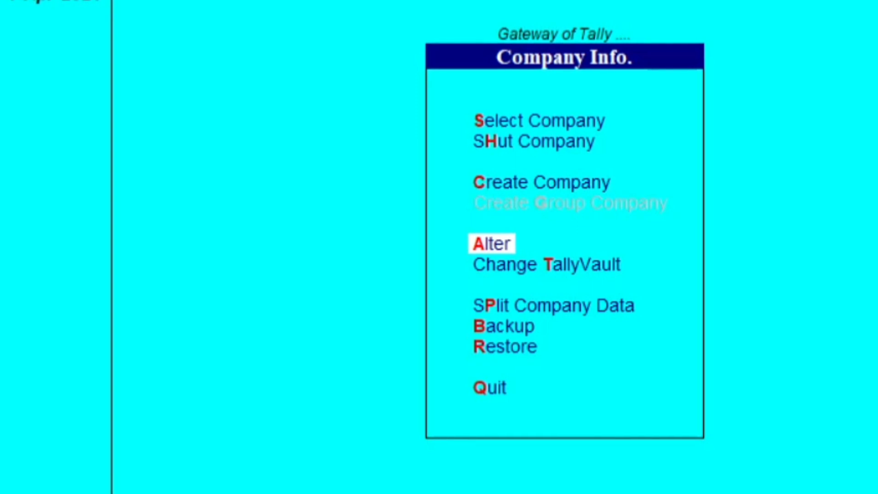
key("Return")
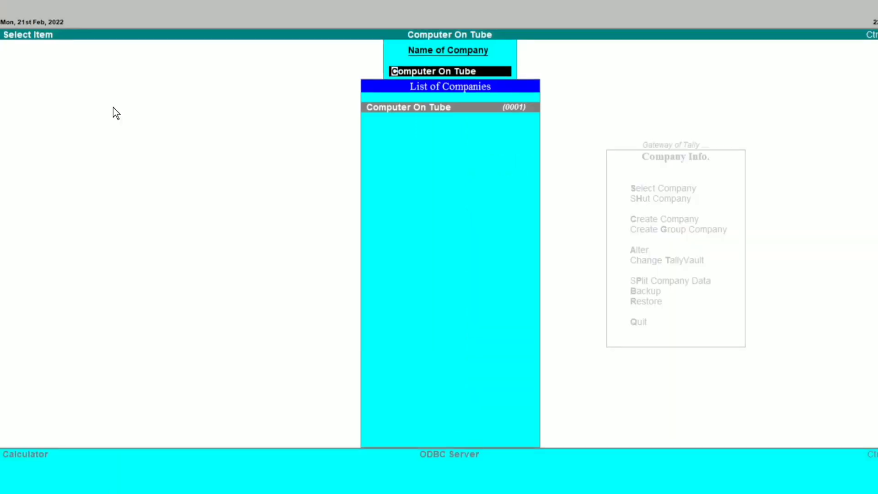
key("Return")
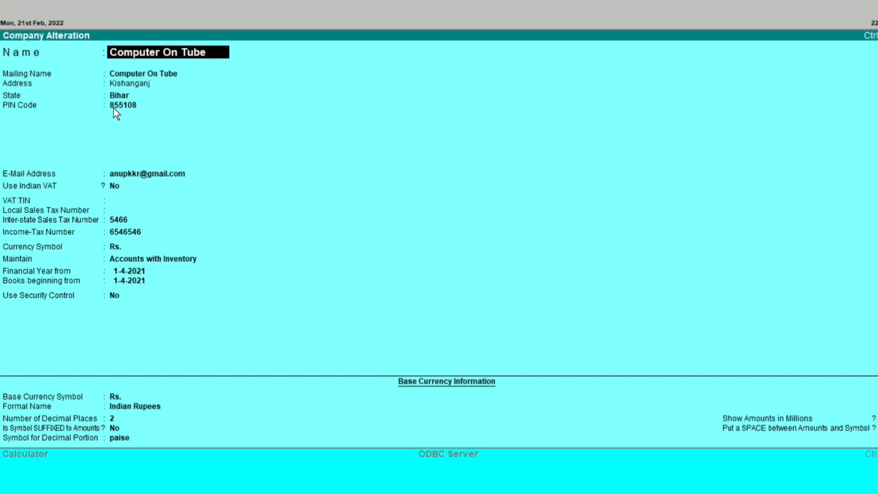
Delete the Computer On Tube company, confirm the deletion and return to the main company information screen
key("alt+d")
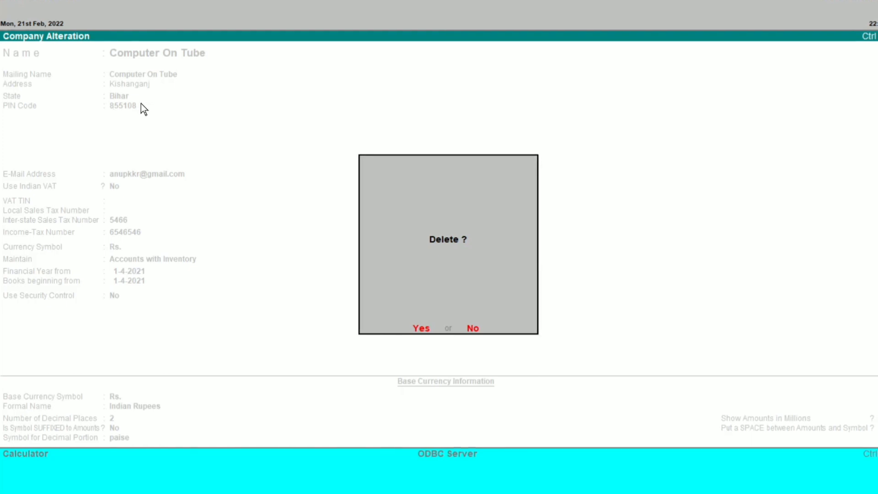
key("Return")
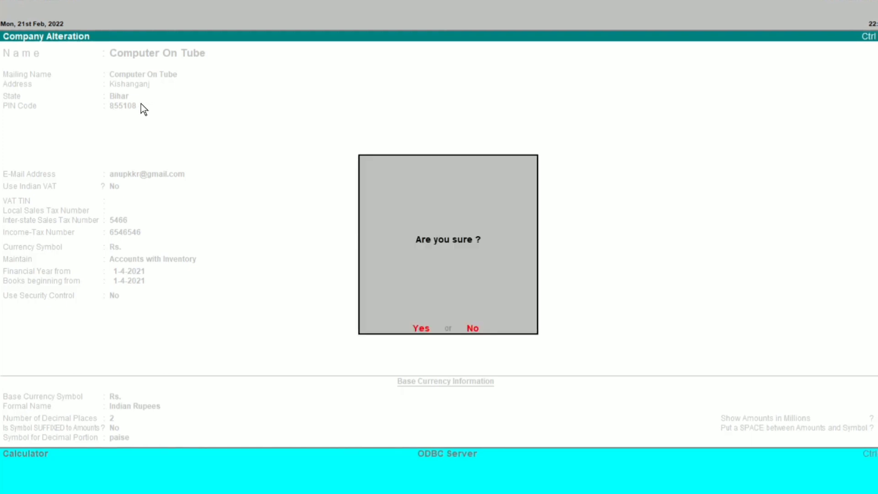
key("Return")
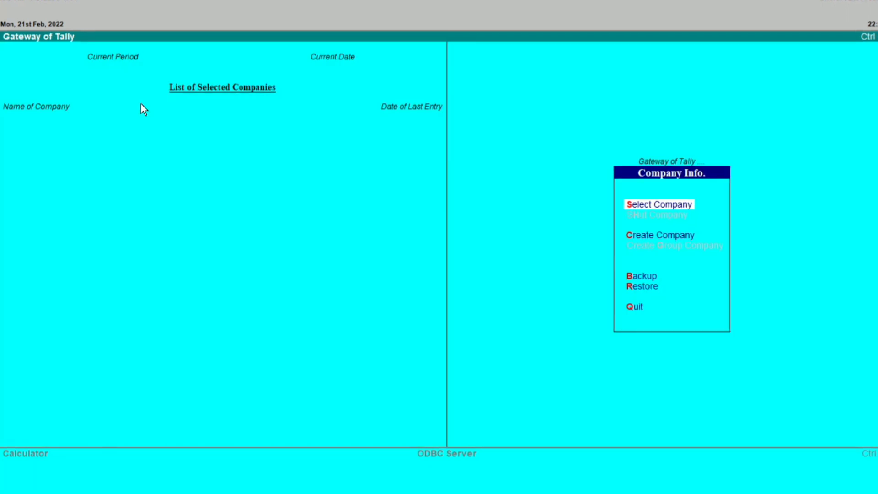
key("Escape")
key("Escape")
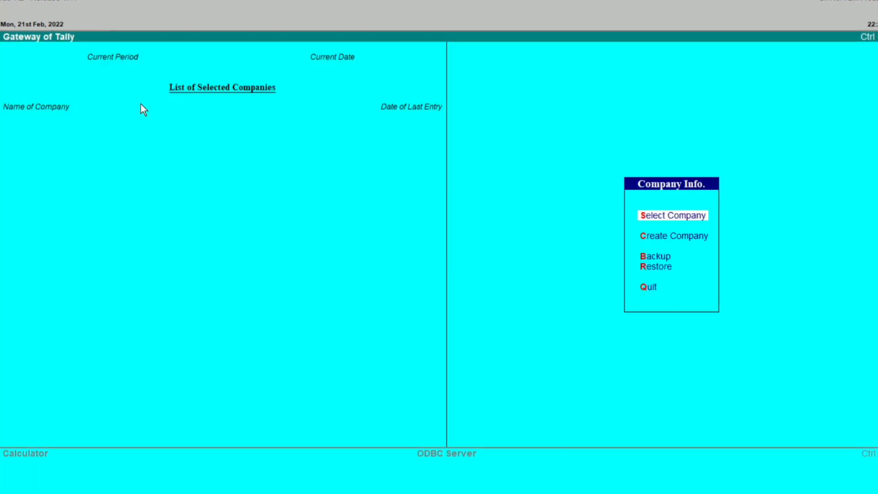
Check the list of companies available for selection, then close it without choosing one
key("Return")
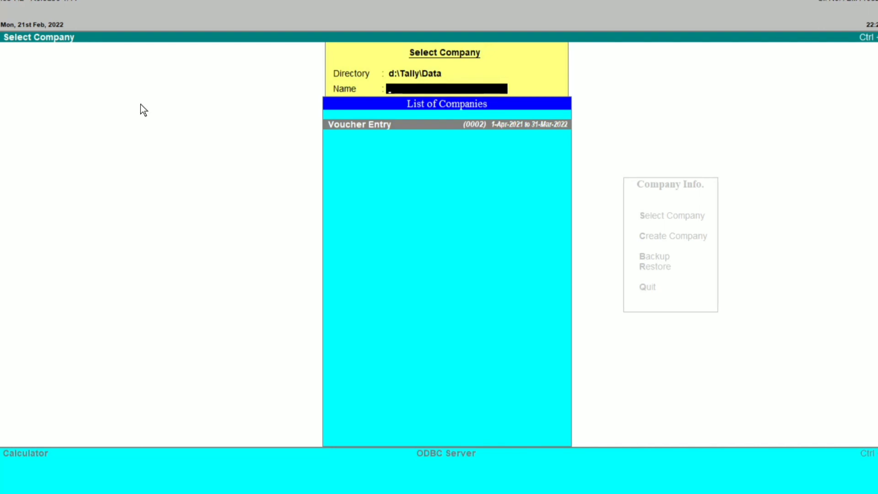
key("Escape")
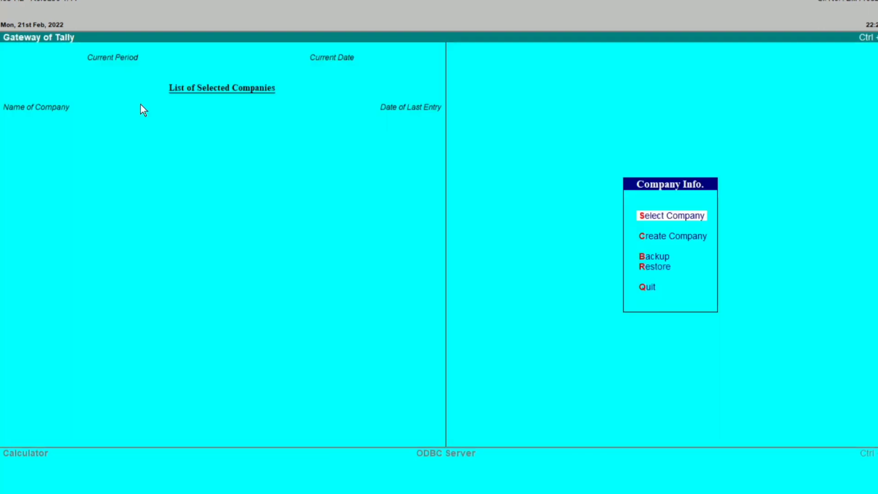
key("Escape")
key("n")
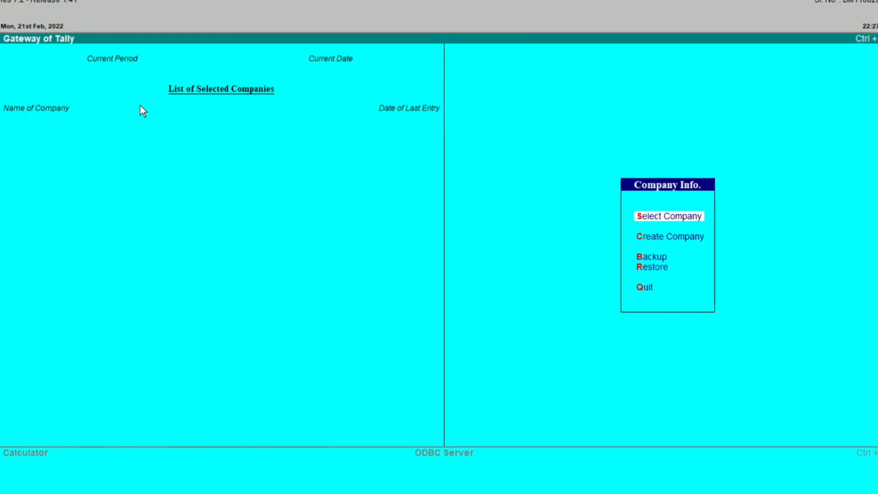
View the data directory path in the company creation form, then close the form without creating a company
key("Down")
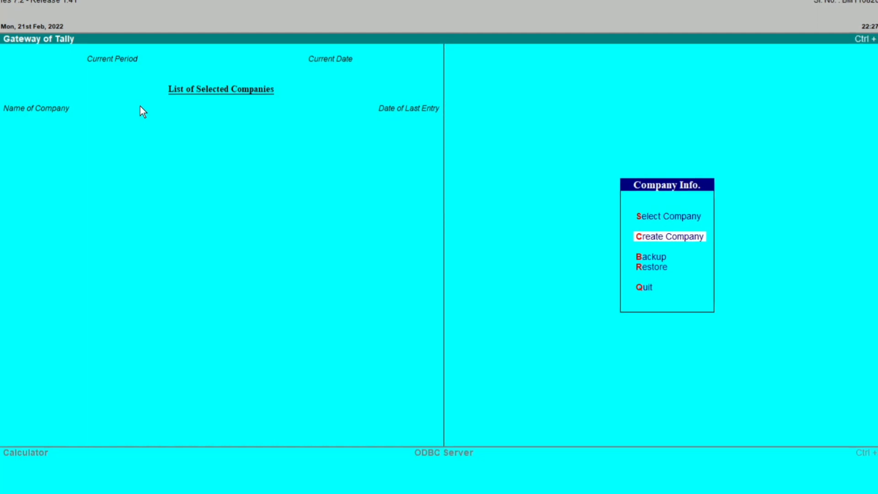
key("Return")
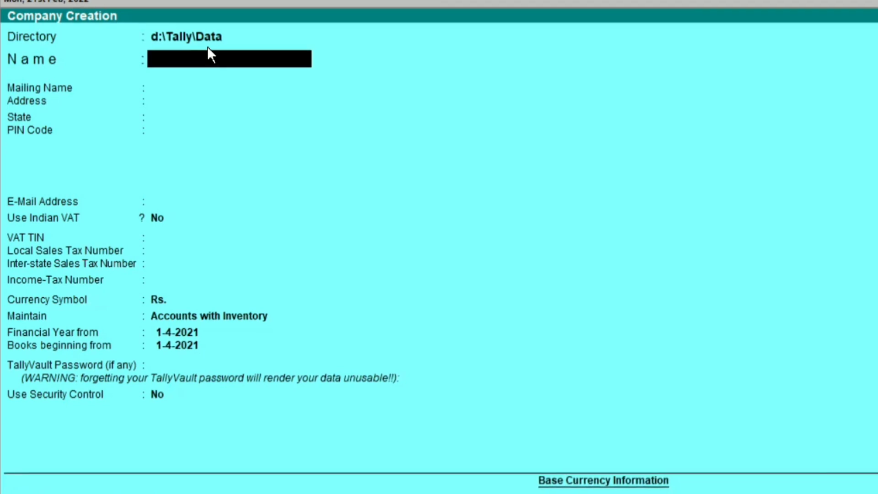
key("Escape")
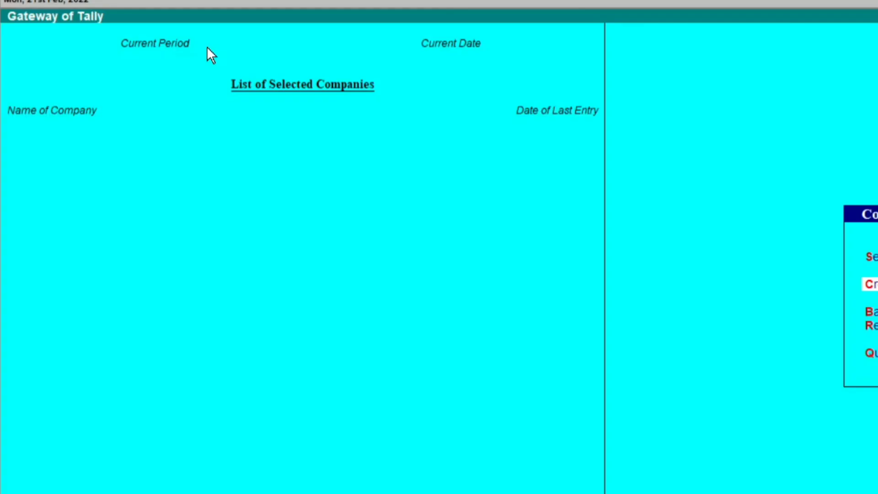
key("Escape")
key("n")
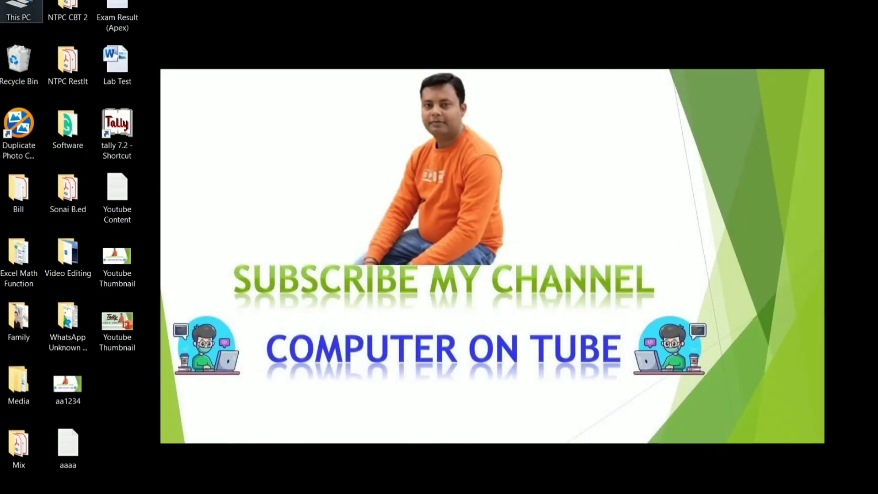
Switch to File Explorer, browse to D:\Tally\Data in a maximized window and select the 0002 company folder
double_click(22, 9)
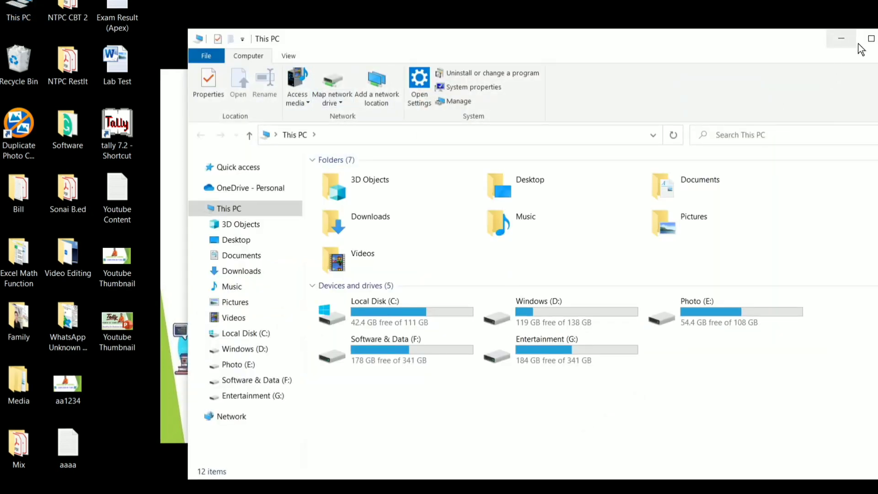
left_click(865, 40)
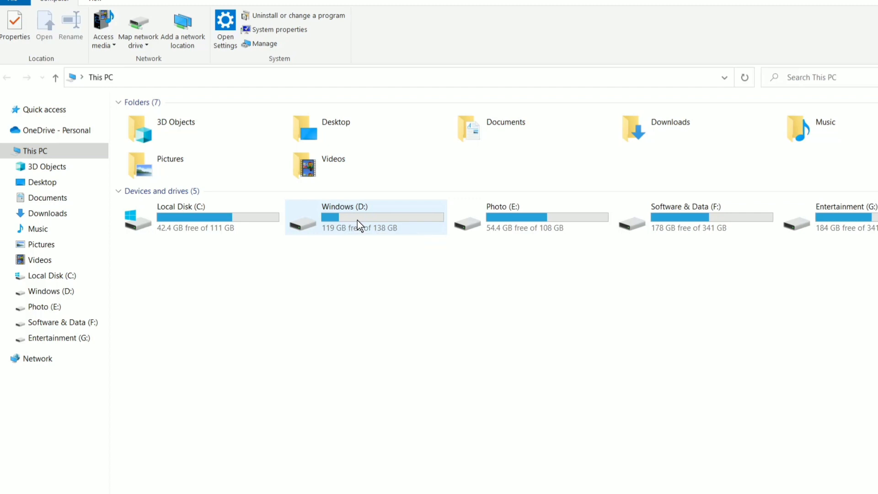
double_click(358, 221)
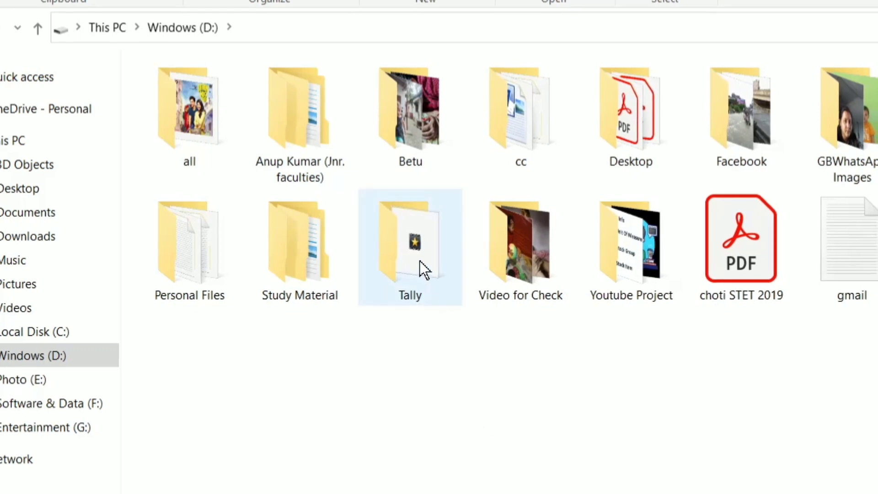
mouse_move(419, 261)
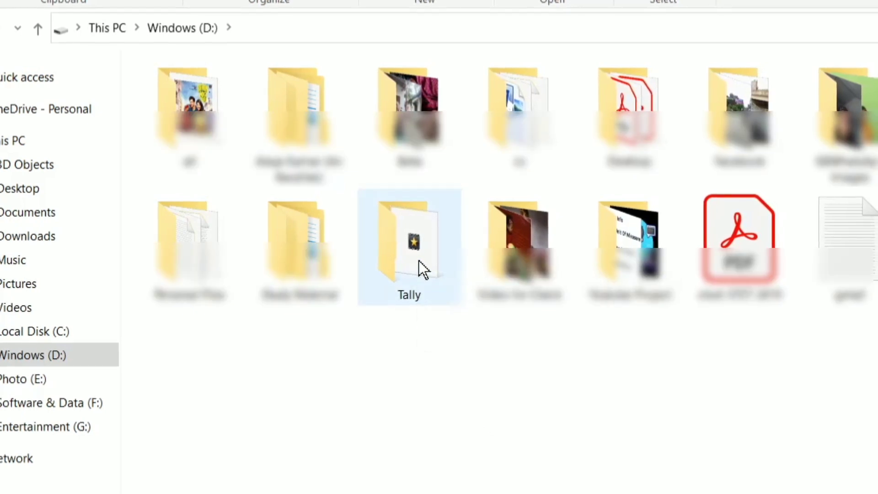
double_click(419, 261)
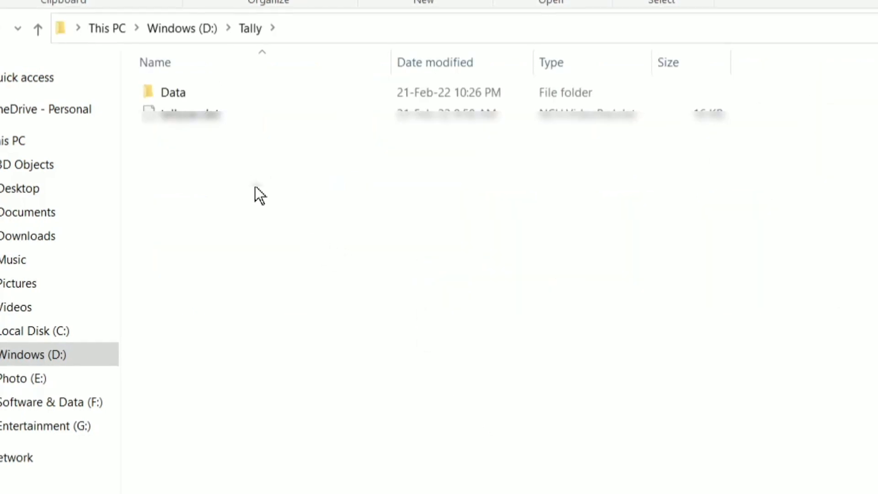
double_click(206, 95)
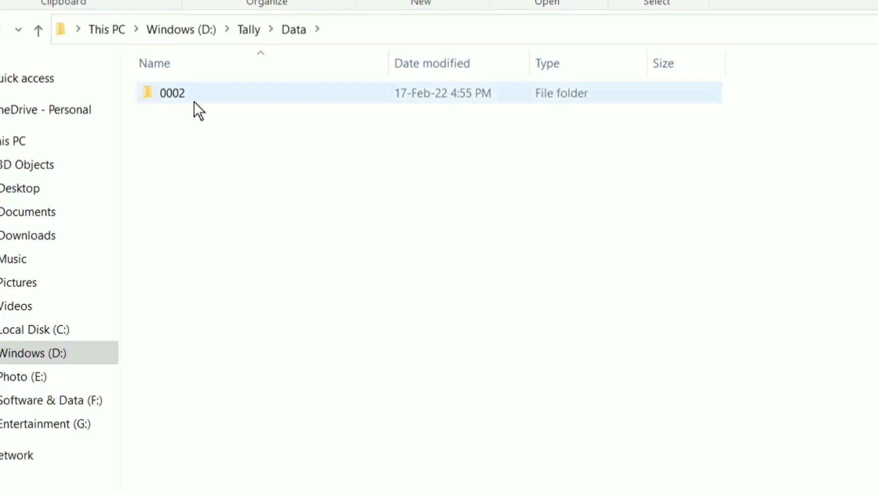
left_click(194, 101)
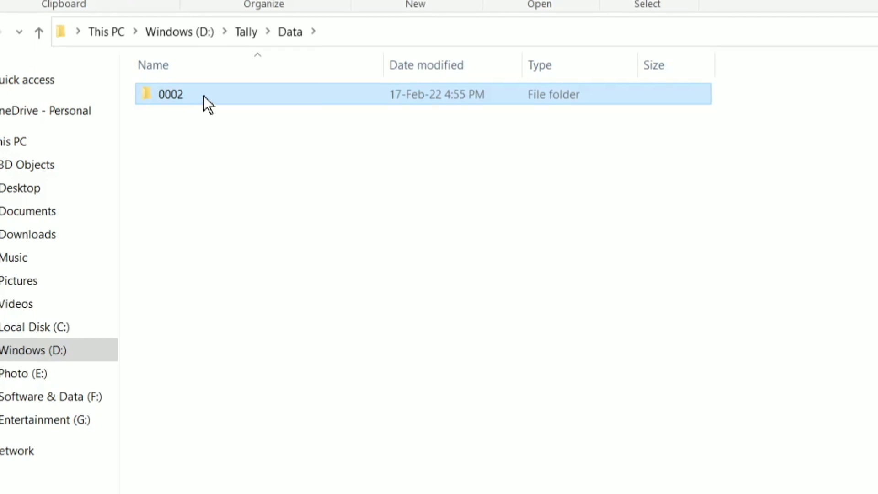
mouse_move(205, 96)
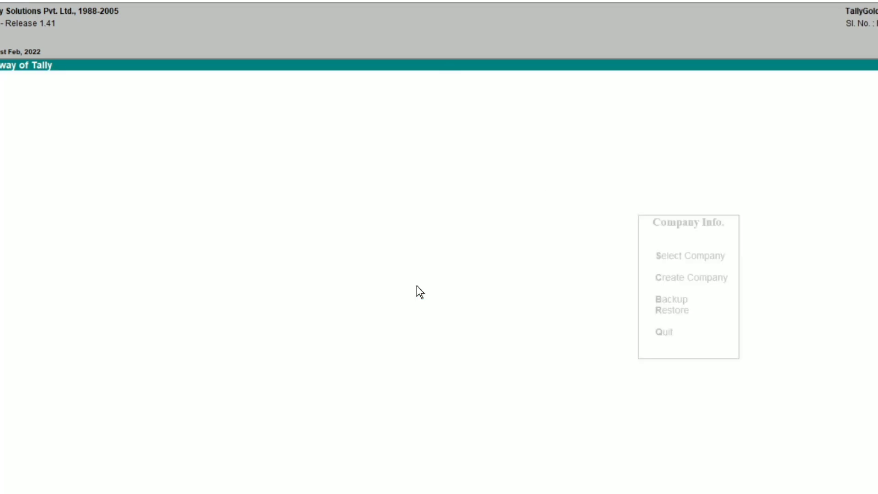
Check the folder number of the Voucher Entry company in the list of selectable companies, and close the list without choosing one
key("Up")
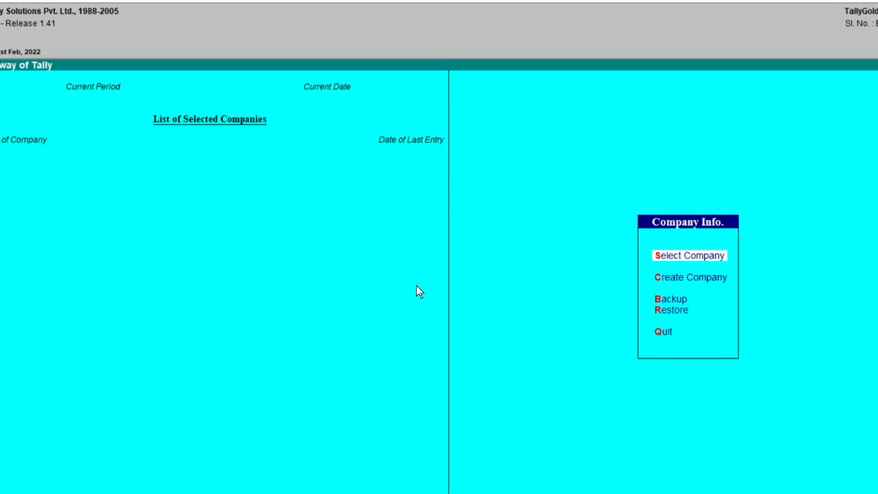
key("Return")
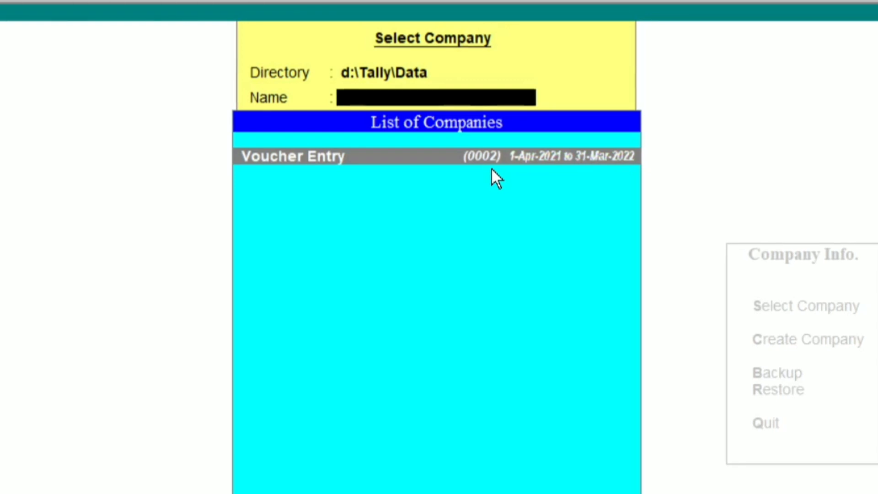
key("Escape")
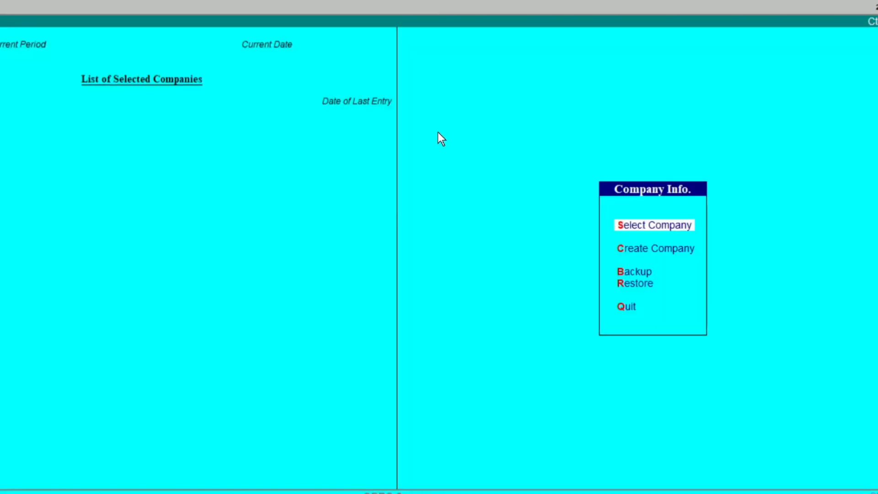
Switch to File Explorer and delete the 0002 company folder from D:\Tally\Data
left_click(876, 2)
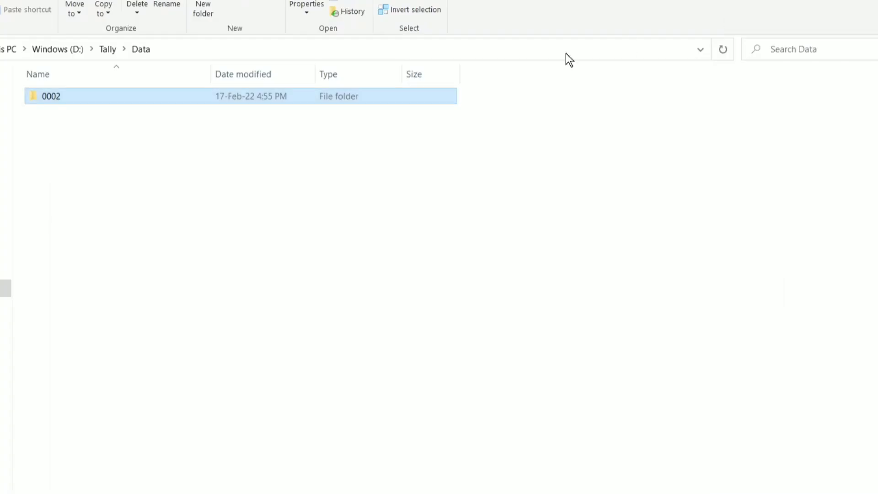
left_click(186, 182)
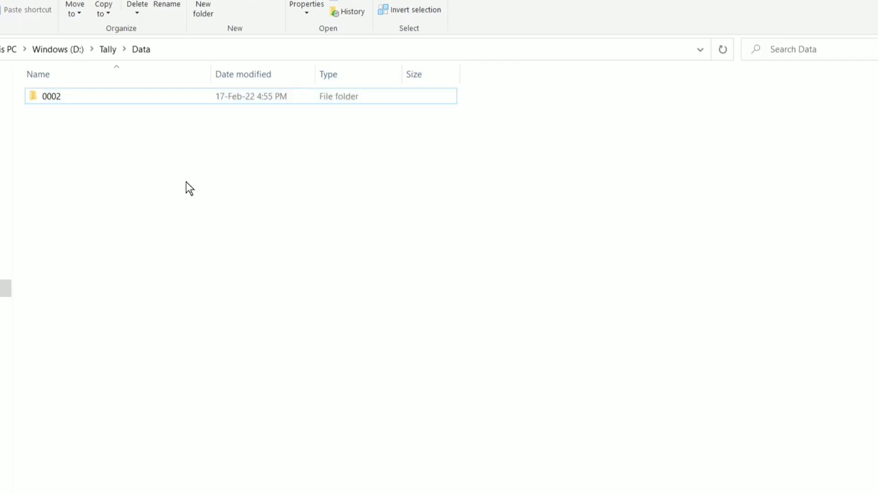
left_click(67, 97)
right_click(67, 97)
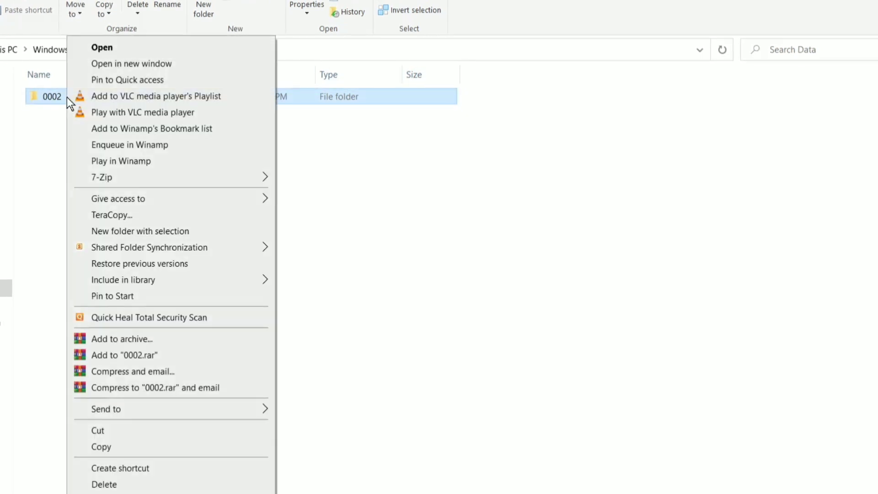
left_click(121, 485)
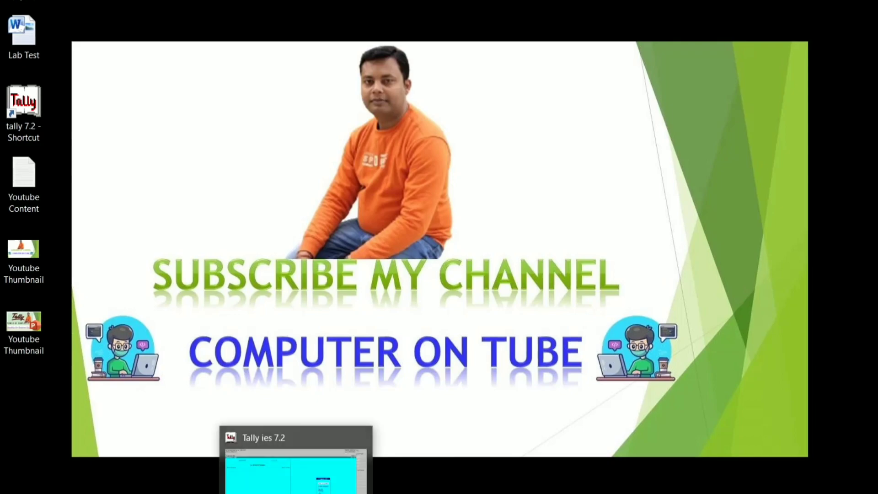
Switch back to Tally and check which Company Info options can still be chosen
left_click(298, 493)
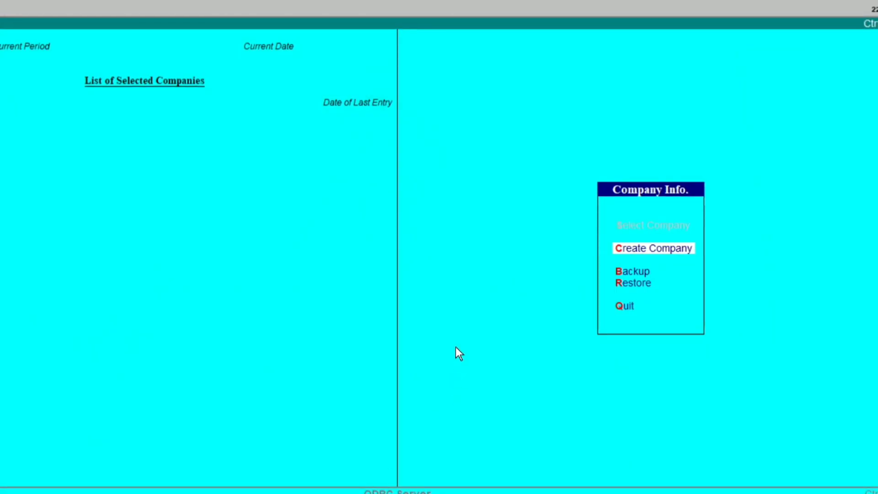
key("Escape")
key("Escape")
key("Up")
key("Up")
key("Up")
key("Up")
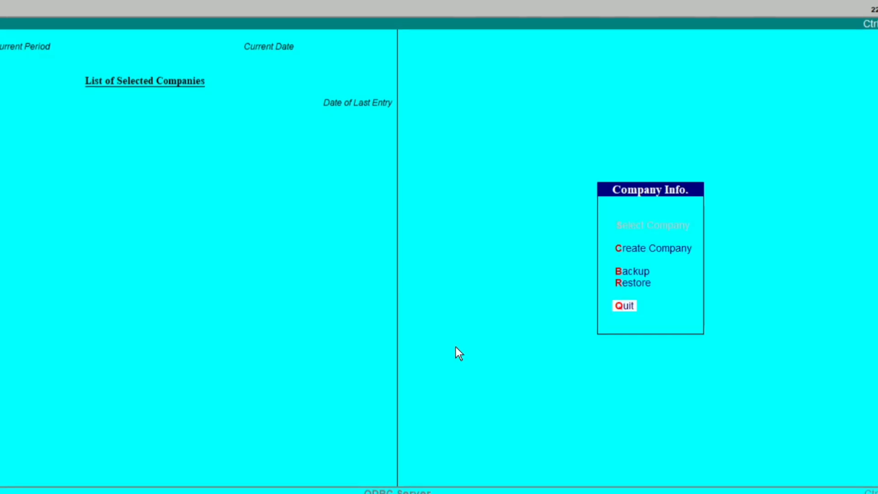